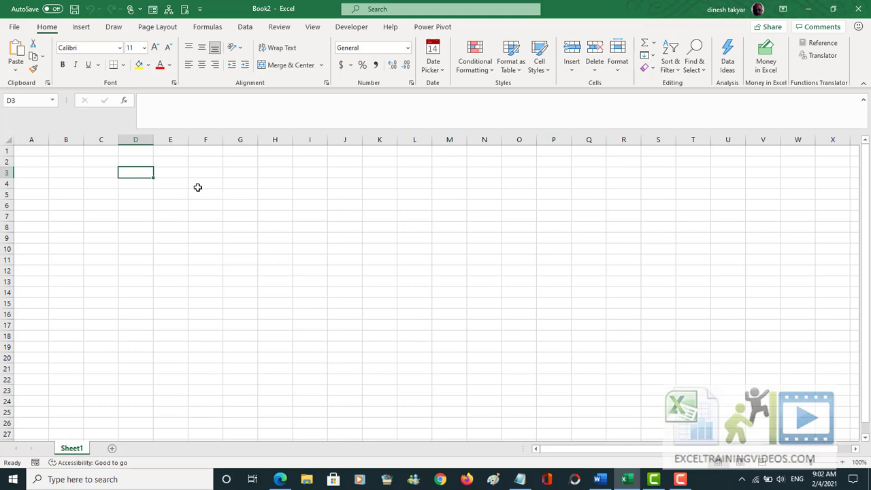
Start a STOCKHISTORY formula in cell D3 with "XNAS:MSFT" as the stock argument
text(=st)
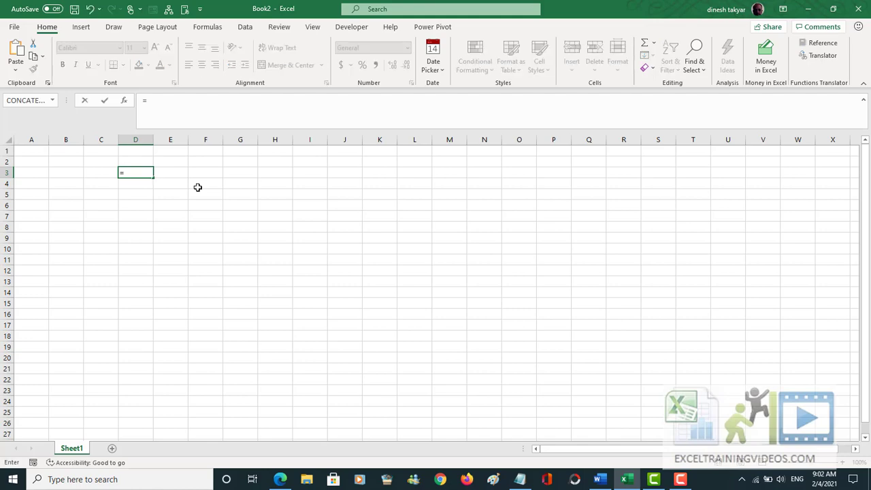
text(ock)
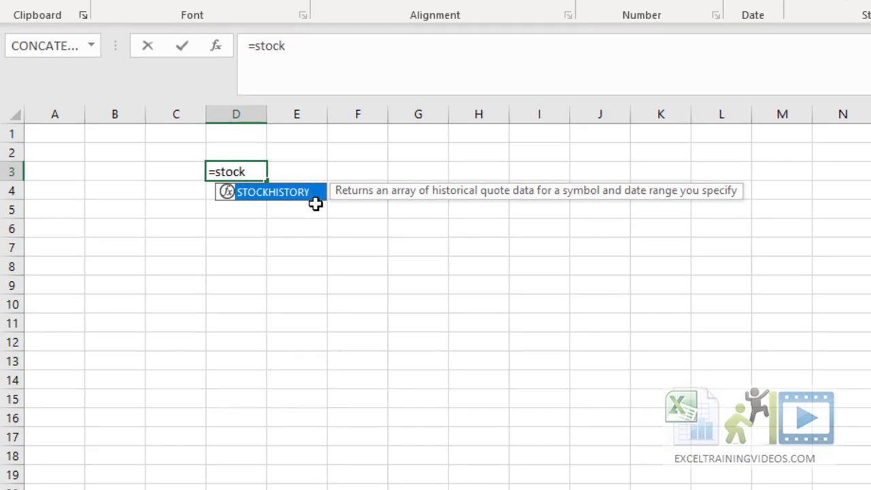
double_click(315, 202)
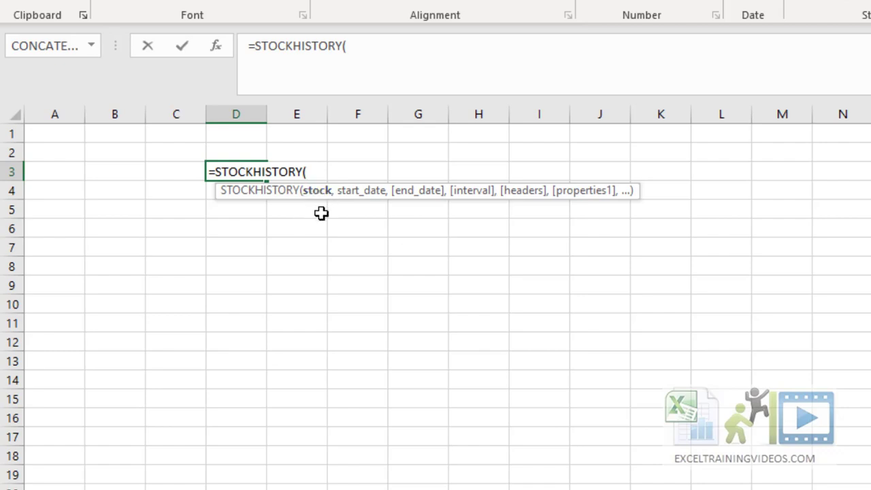
text("N)
key(BackSpace)
text(XB)
key(BackSpace)
text(NAS)
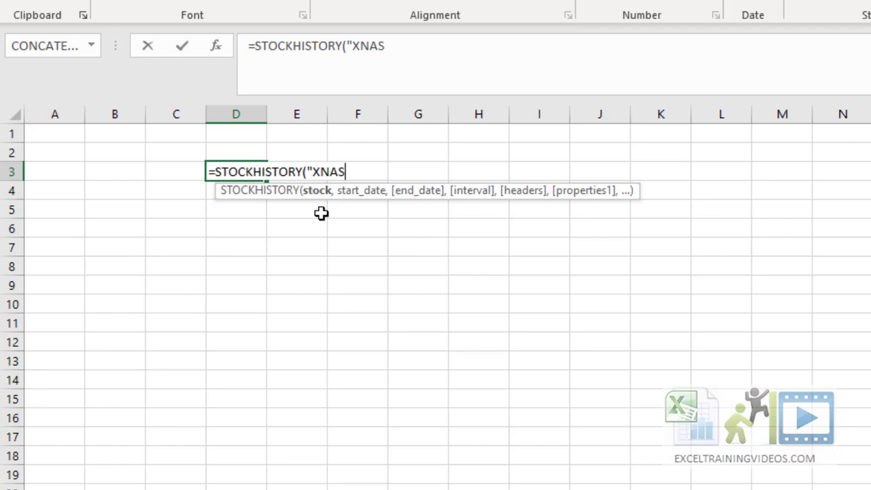
text(:MSFT")
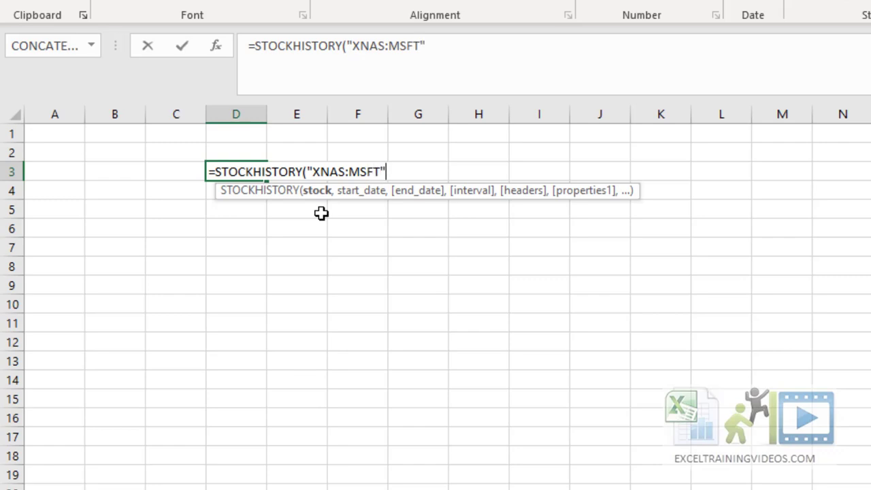
text(,)
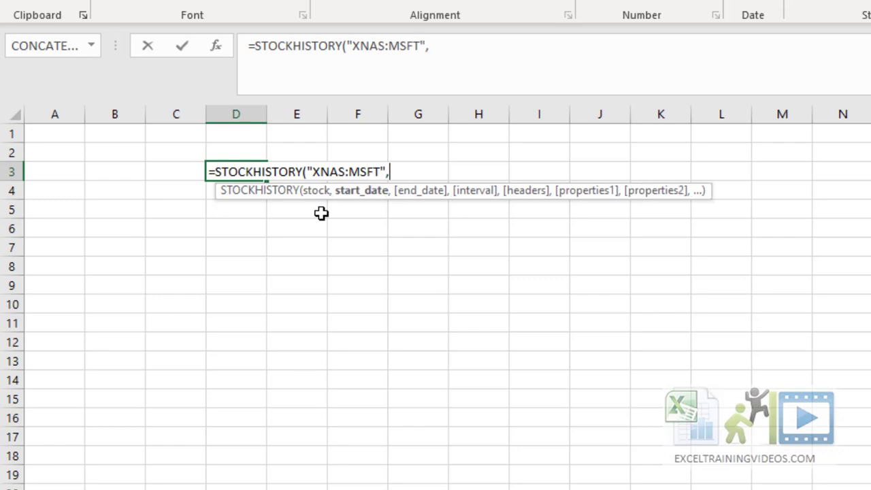
Add the start date "01-01-2021" and end date "02-01-2021" to the STOCKHISTORY formula
text("01-0)
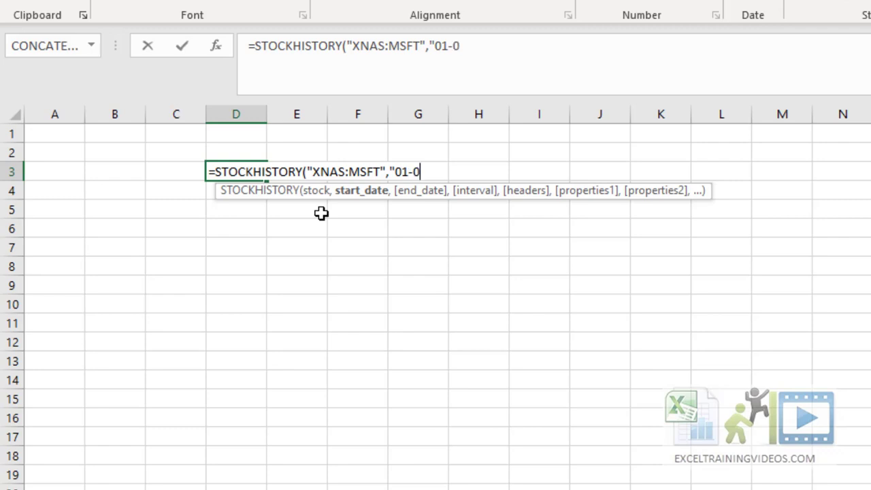
text(1-202)
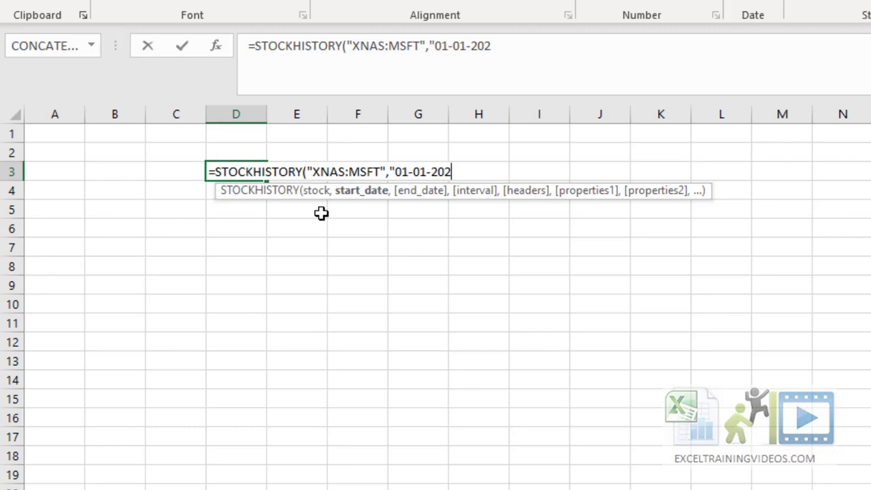
text(1",)
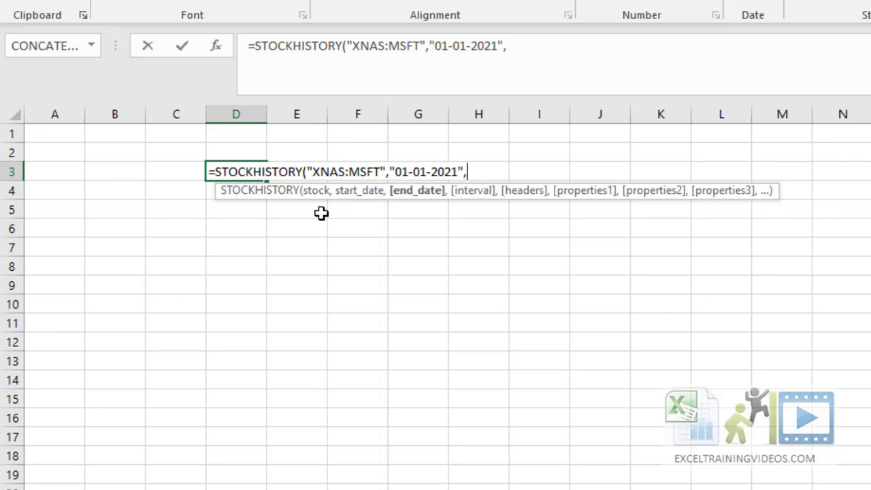
text("02-01)
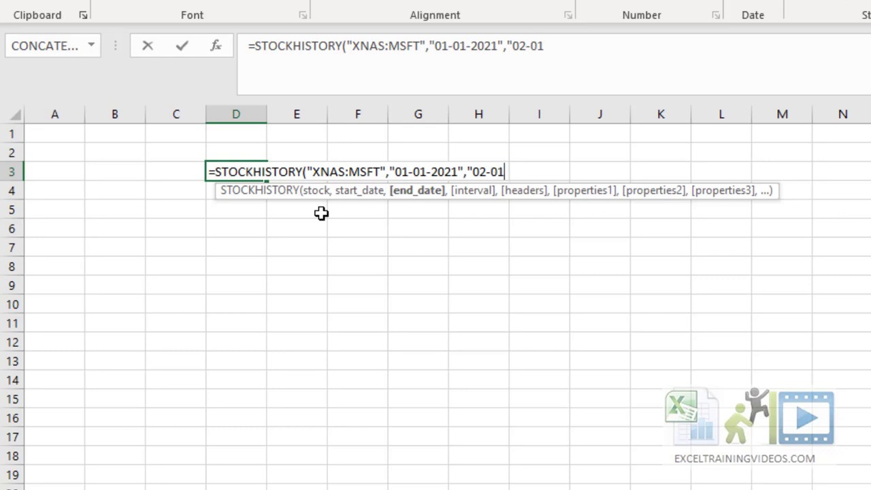
text(-2021)
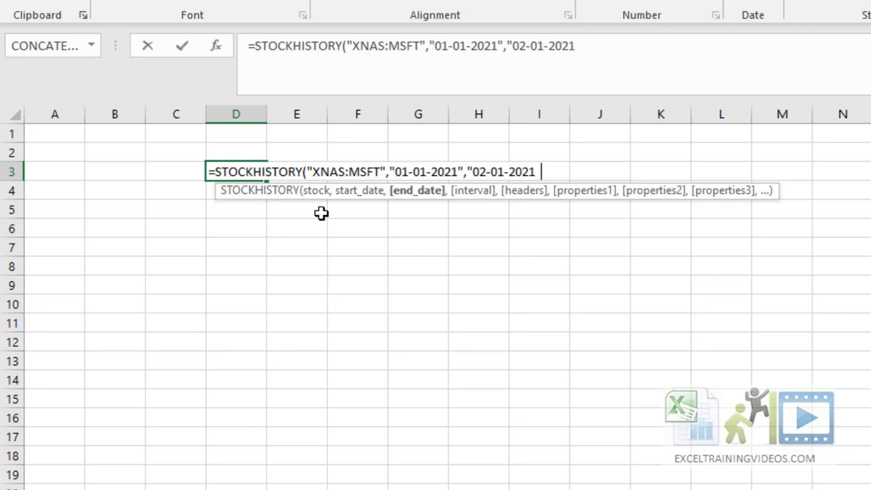
text(",)
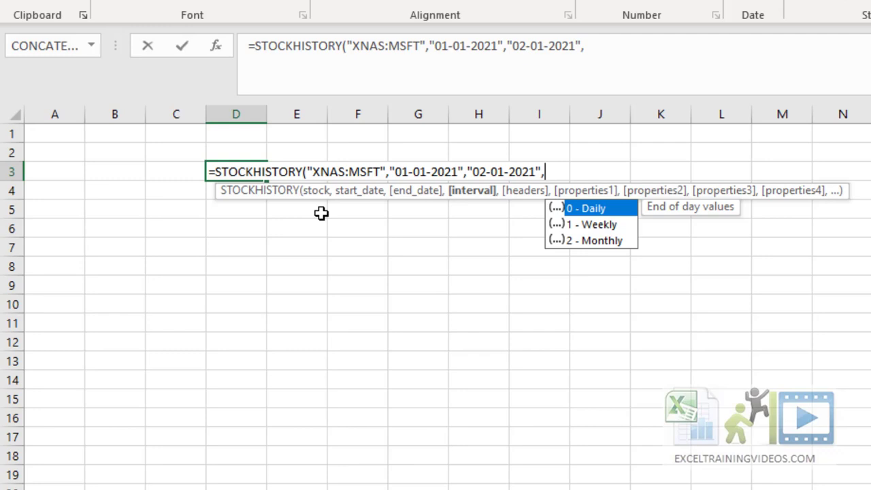
Set the formula's interval to 0 (Daily) and headers to 2 (Show instrument identifier and header)
text(0,)
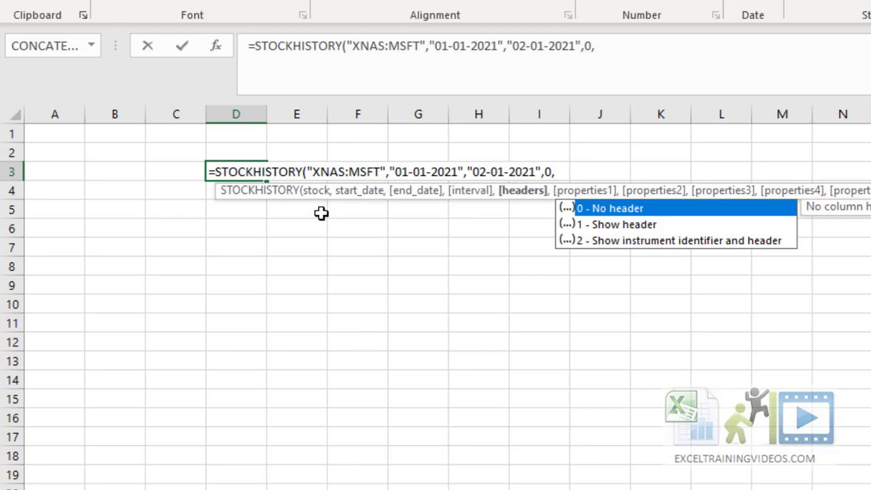
key(Down)
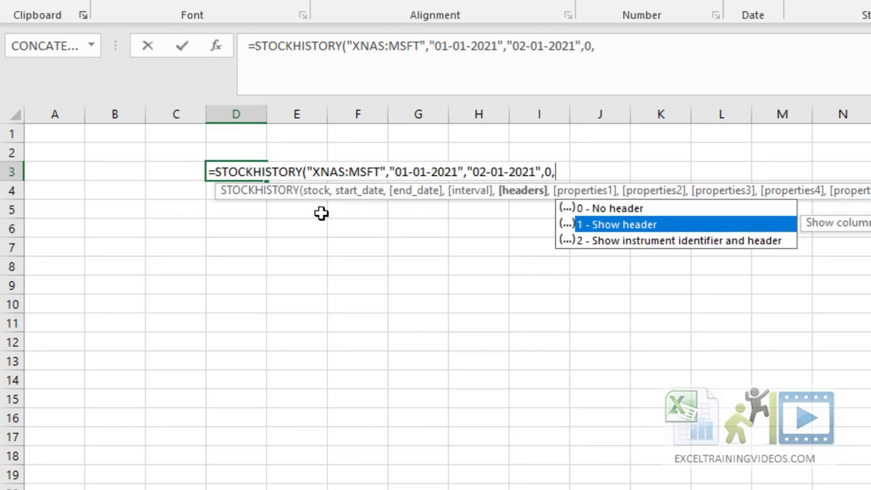
key(Down)
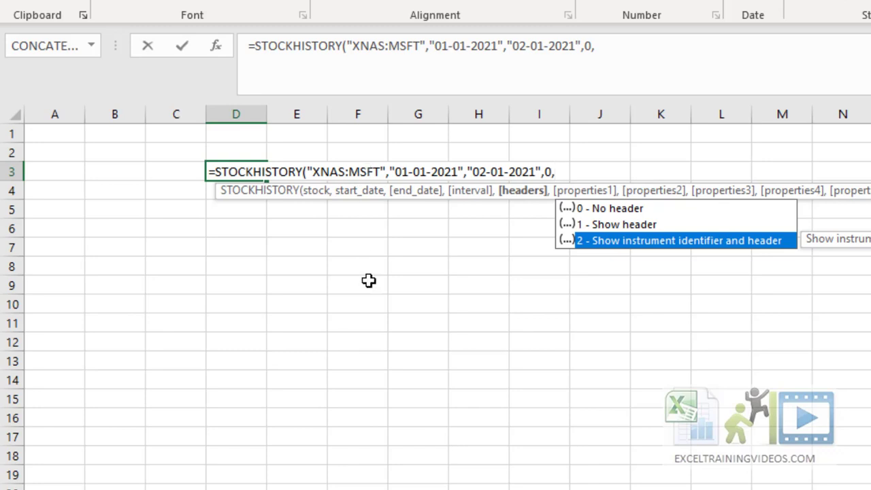
text(2)
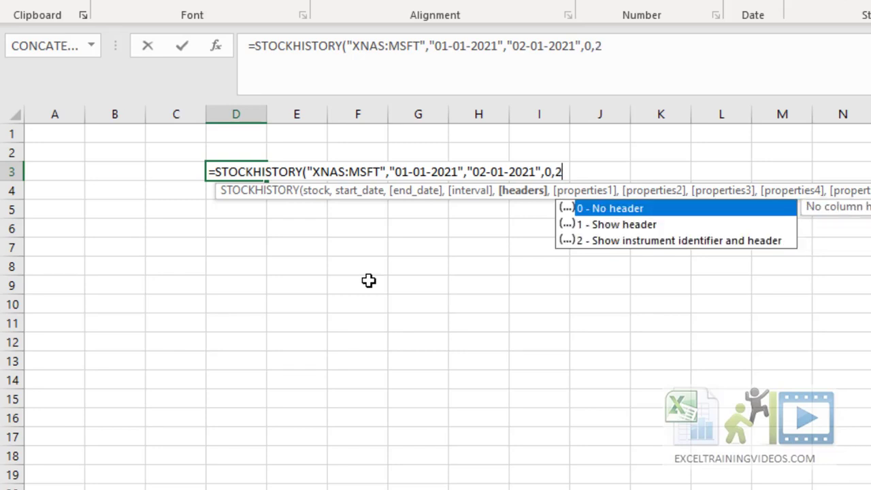
text(,)
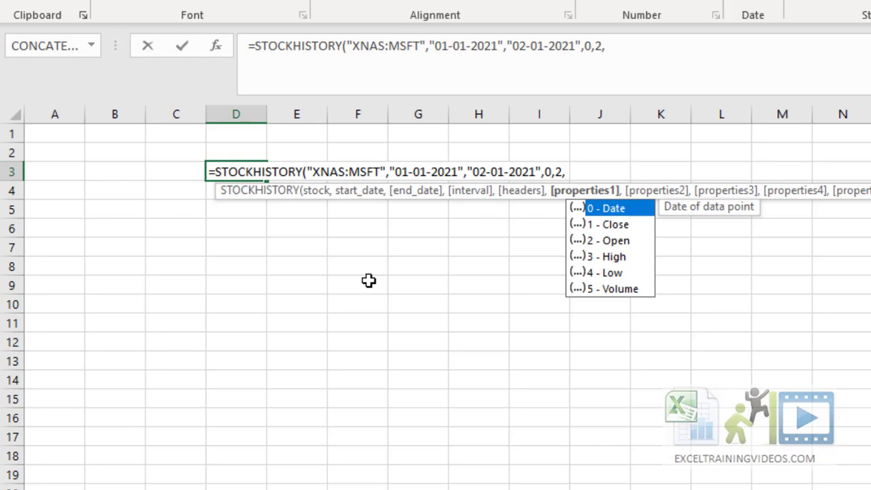
Set the formula's first three properties to 0 (Date), 2 (Open) and 1 (Close)
text(0,)
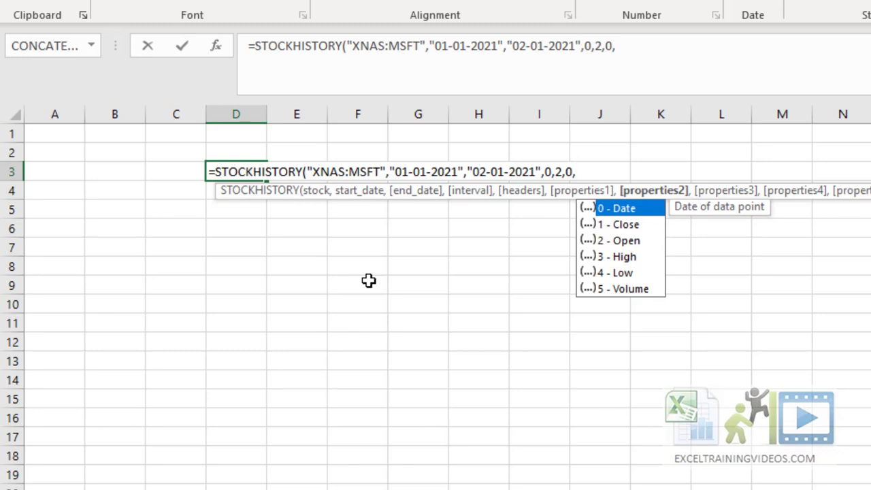
key(Down)
key(Down)
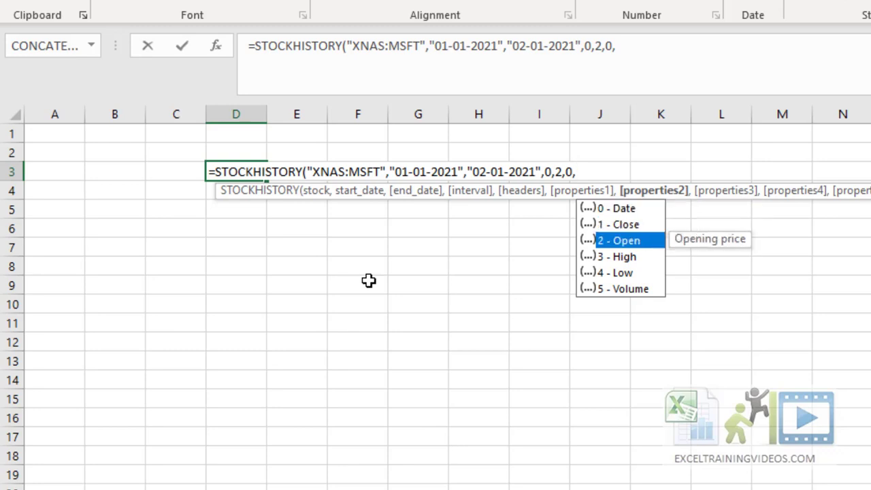
key(Tab)
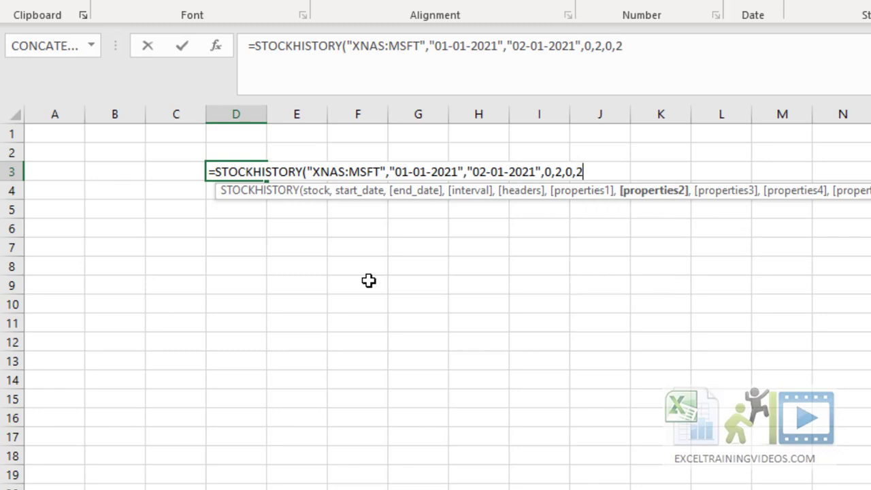
text(,)
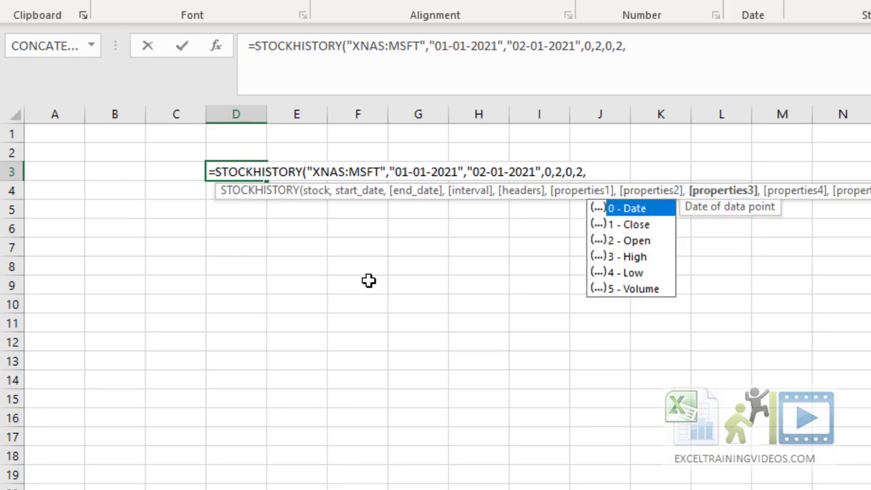
key(Down)
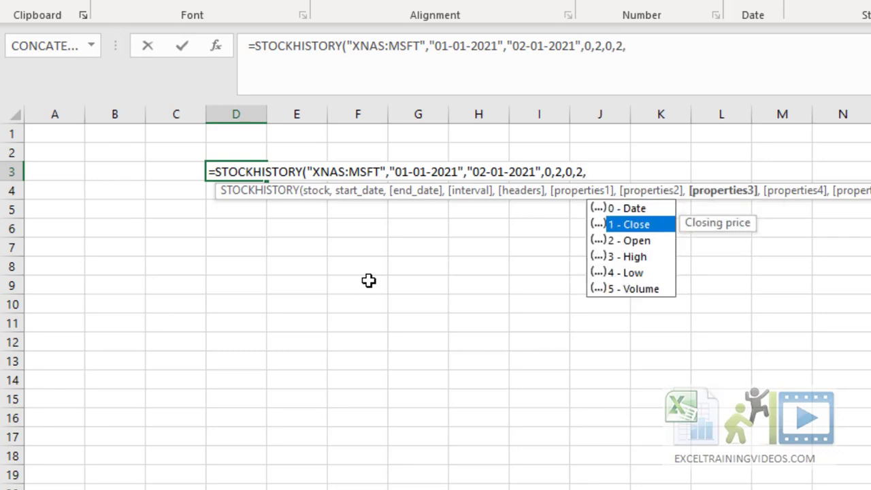
key(Tab)
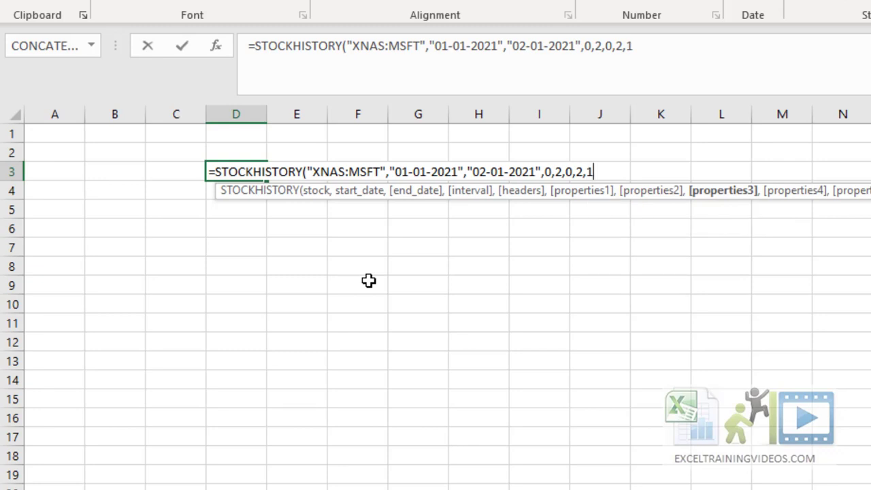
Add 5 (Volume) as the fourth property, then close and enter the STOCKHISTORY formula in D3
text(,)
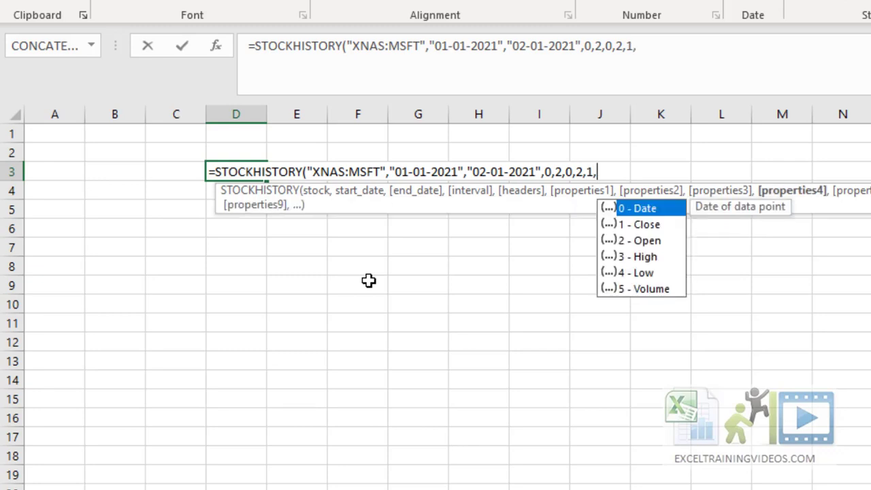
key(Down)
key(Down)
key(Down)
key(Down)
key(Down)
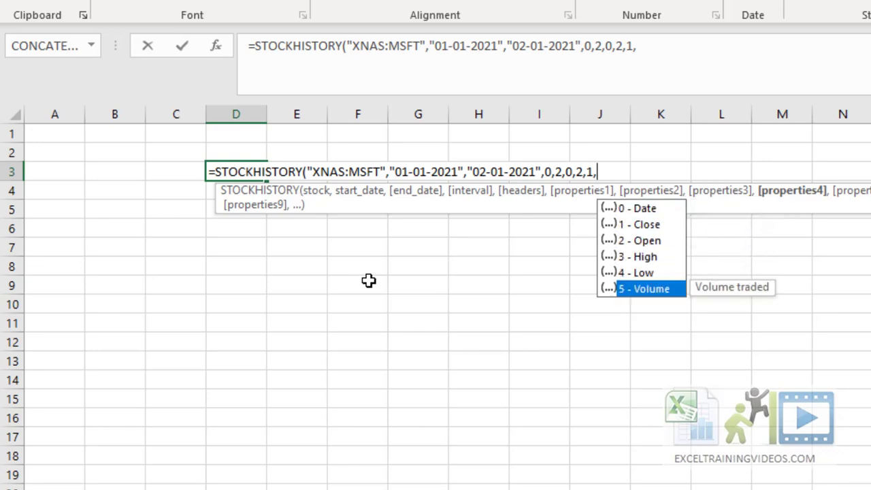
key(Tab)
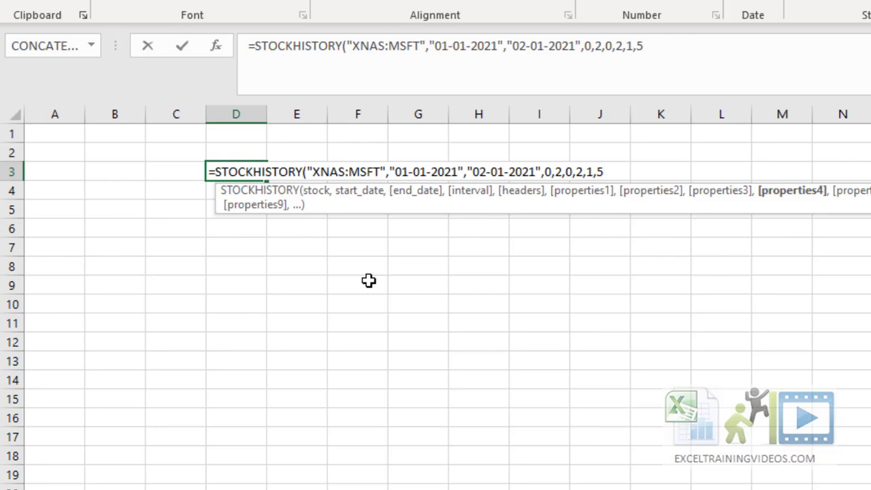
text())
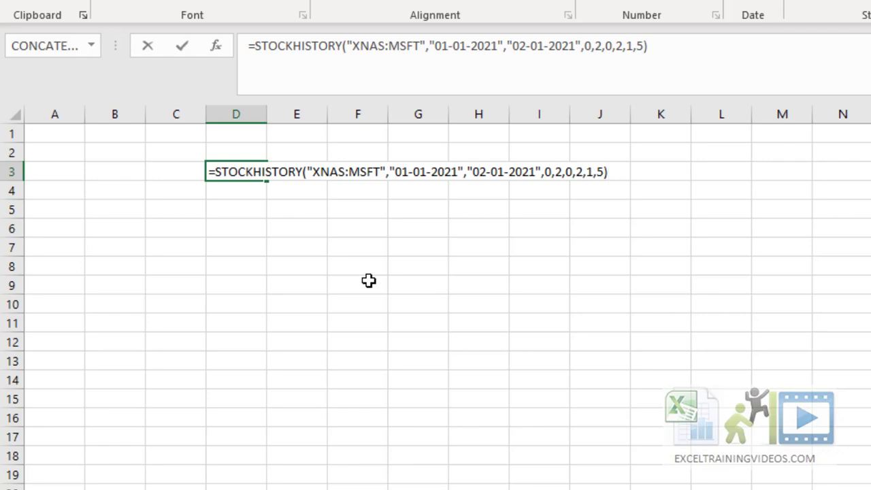
key(ctrl+Return)
key(Return)
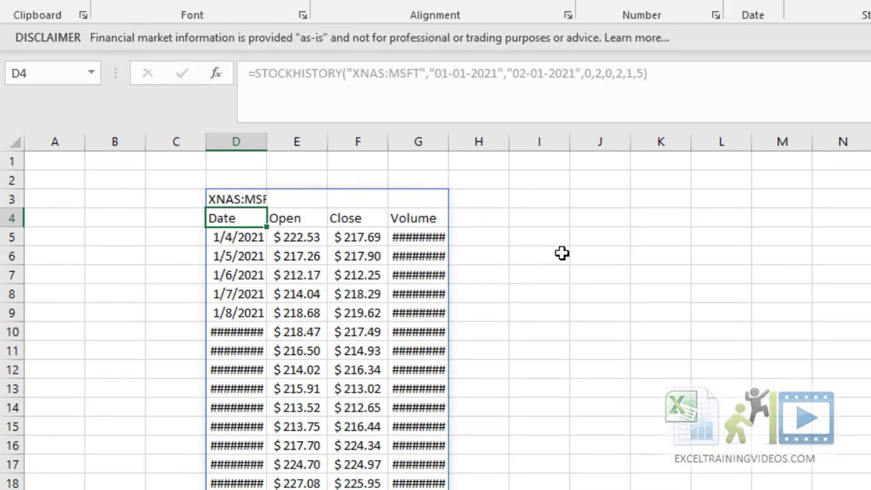
AutoFit the widths of columns D and G to their dates and volume figures
double_click(266, 143)
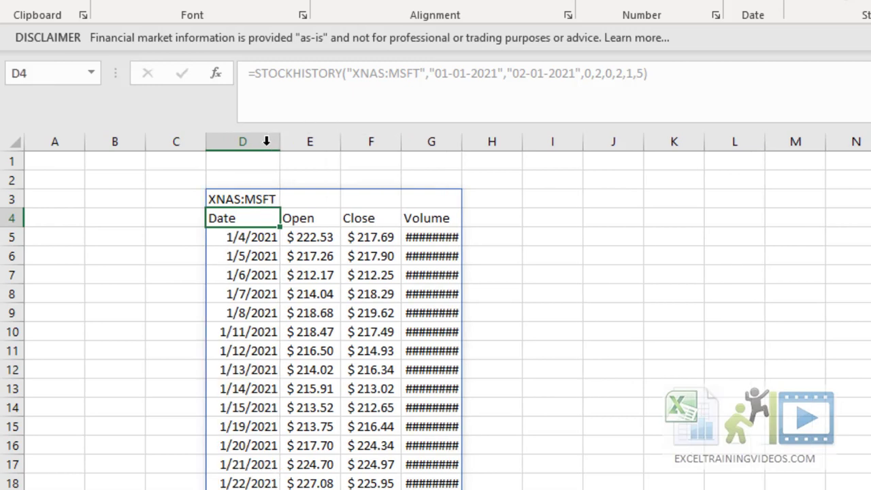
double_click(463, 148)
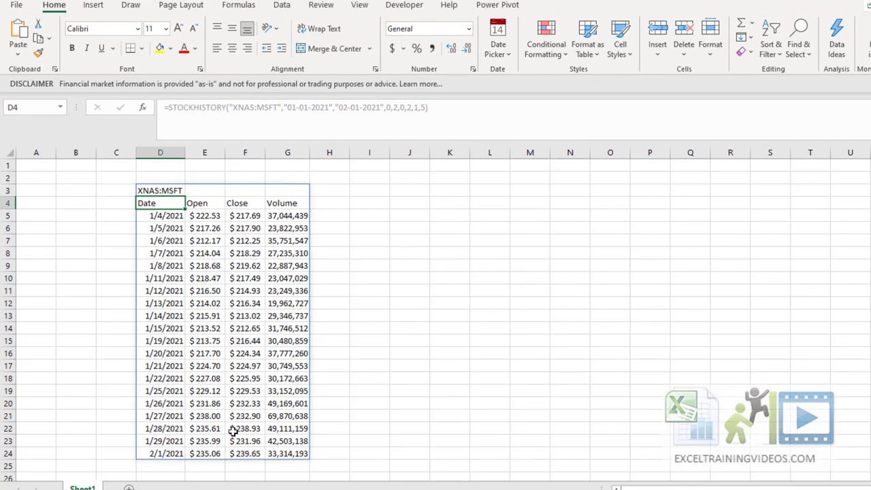
Start a STOCKHISTORY formula in cell J3 with "XNSE:CIPLA" as the stock
click(420, 190)
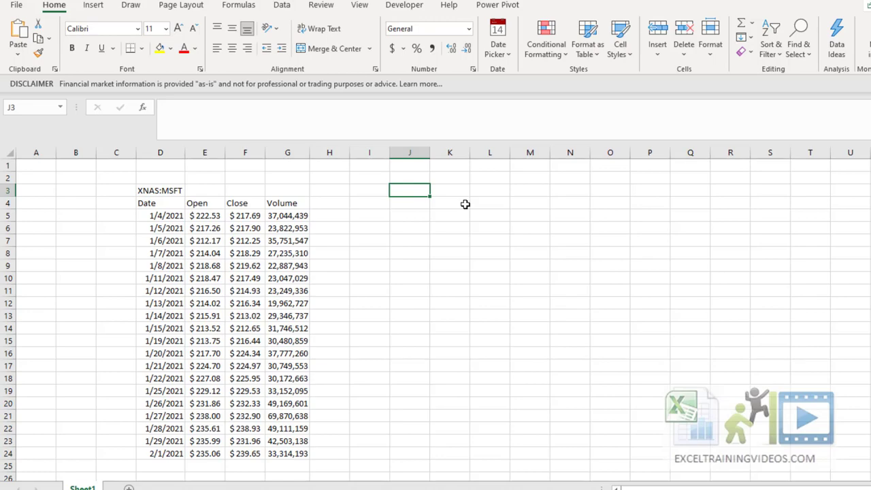
text(=st)
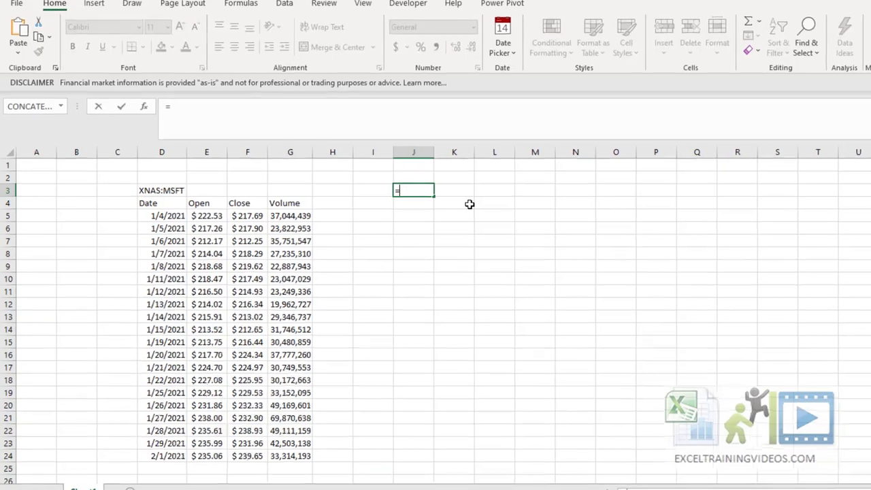
text(ock)
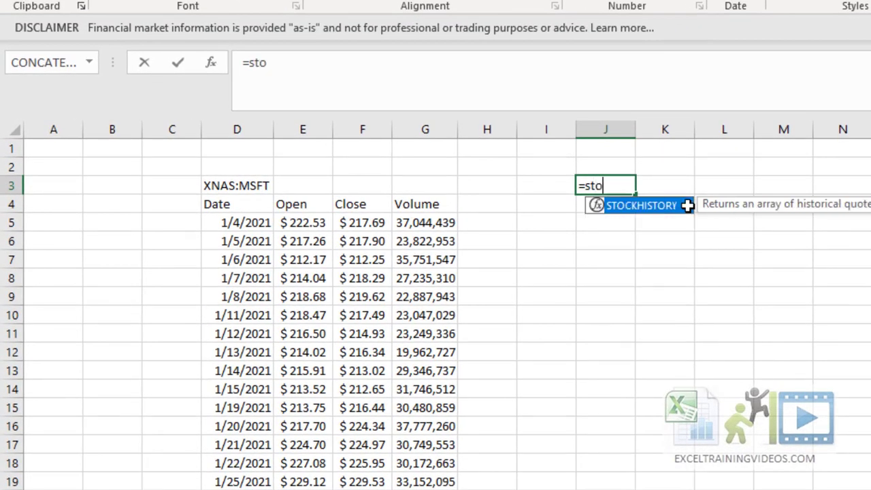
double_click(688, 205)
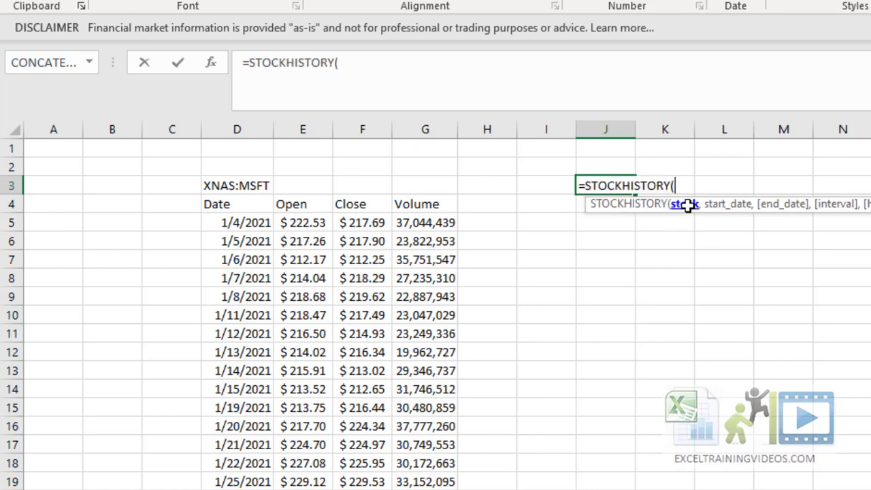
text("XNS)
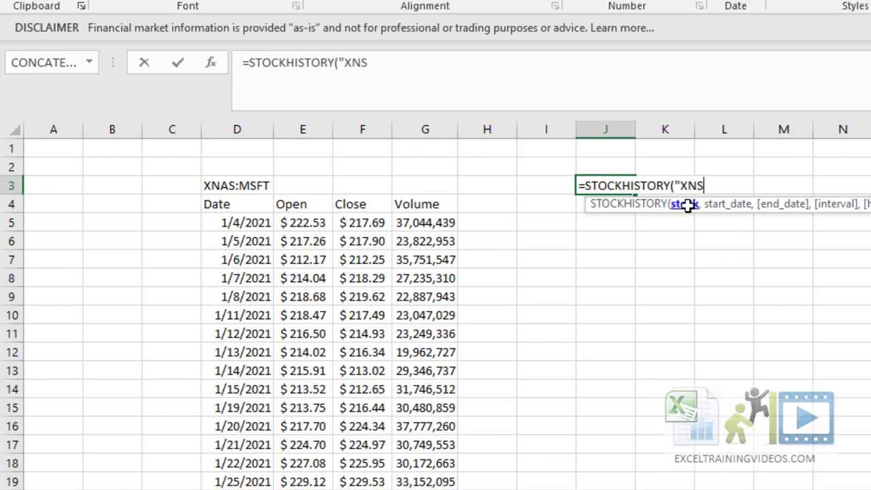
text(E:CIPLA)
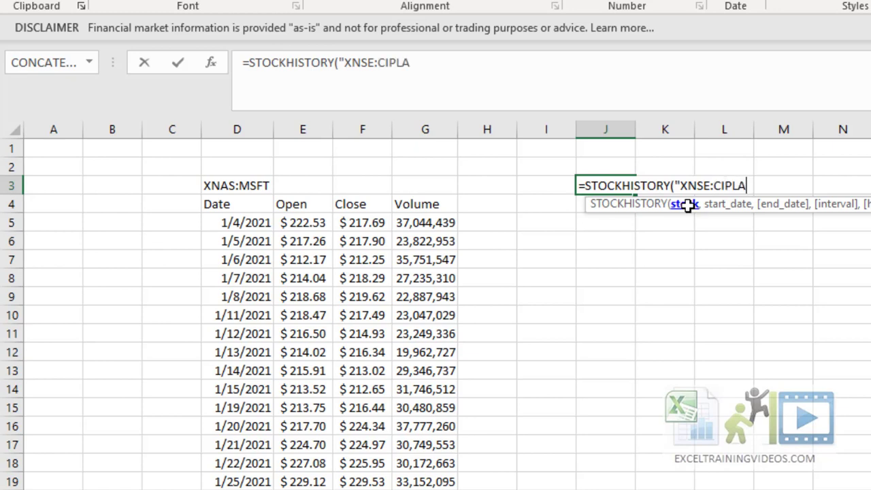
text(",)
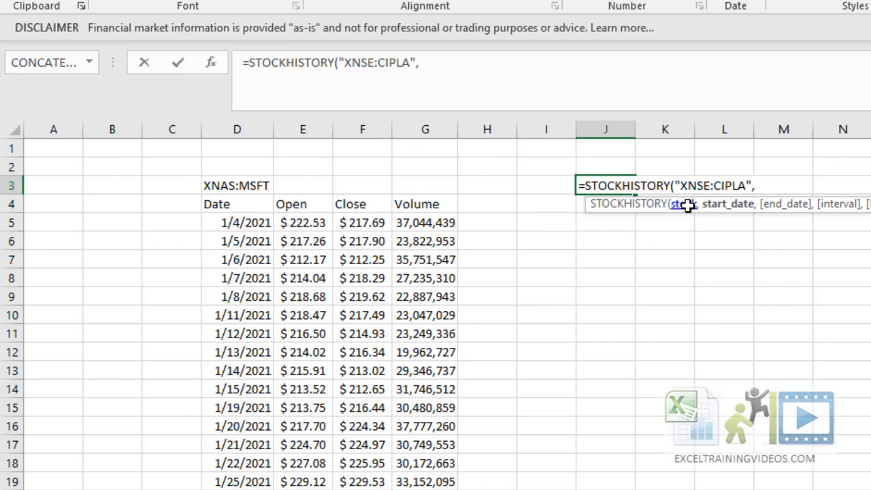
Set the formula's start date to "01-01-2021" and its end date to "02-02-2021"
text("01-0)
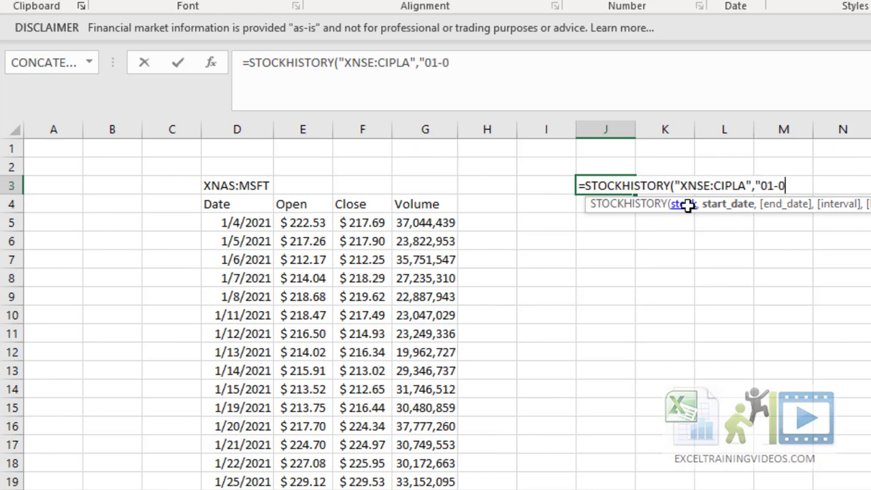
text(1-20)
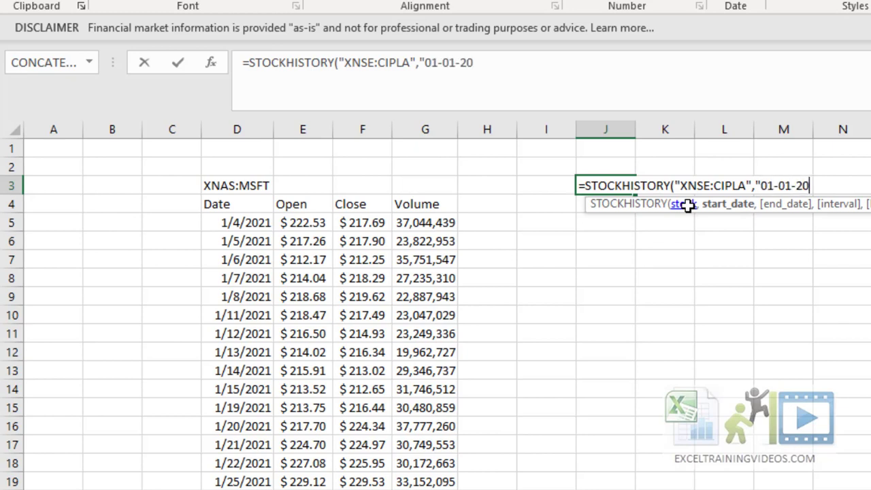
text(21)
text(")
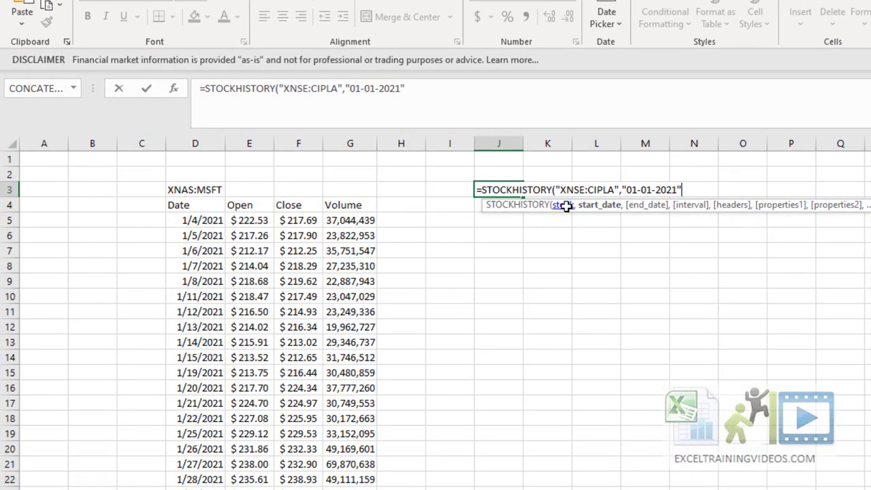
text(,)
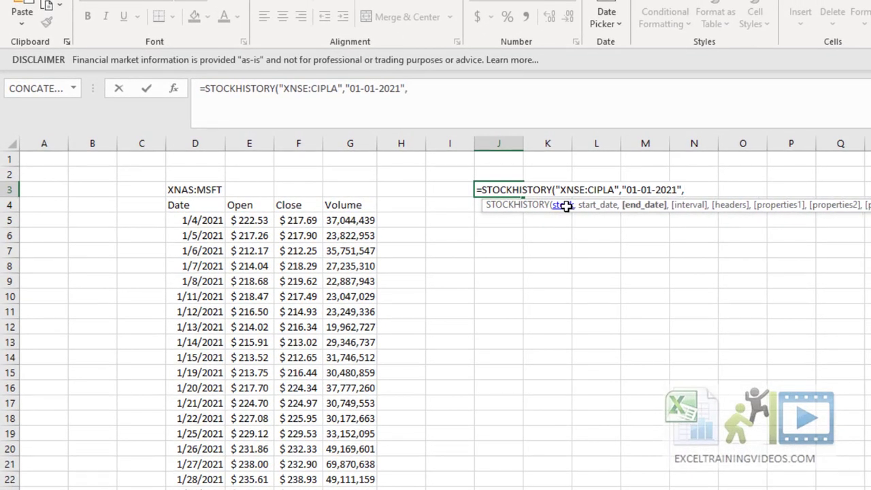
text("02-02-2021)
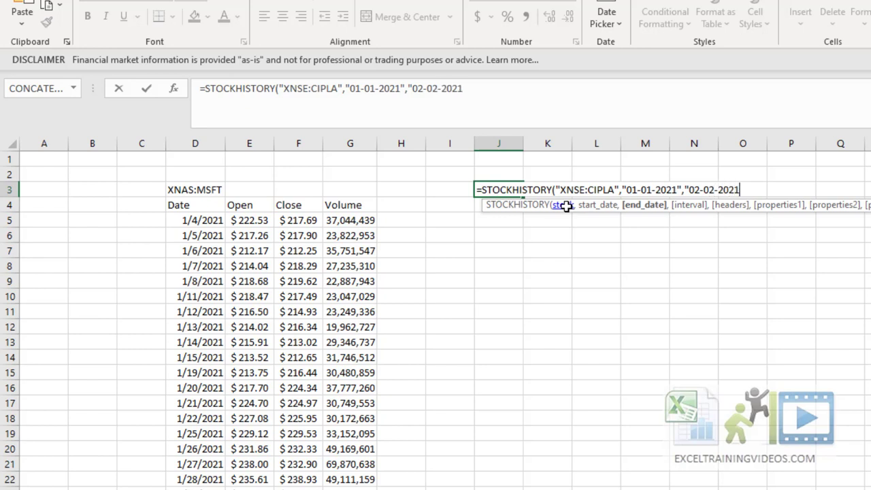
text(",)
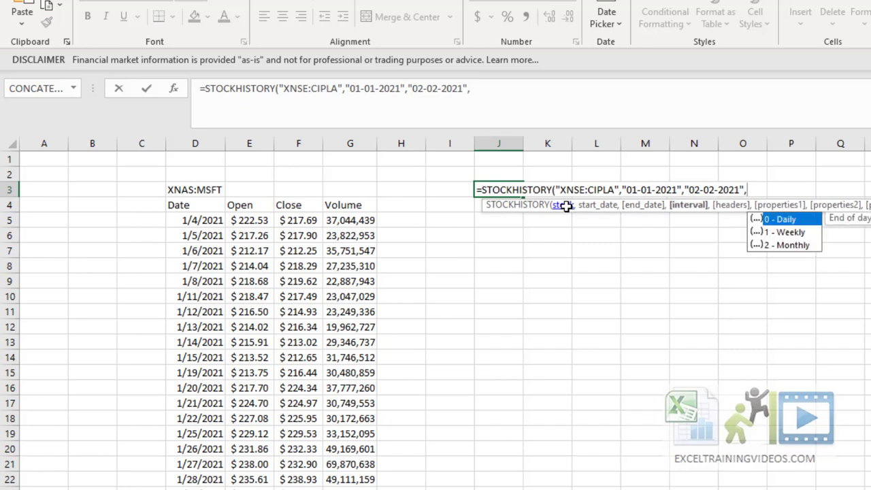
Set the J3 formula's interval to 0 (Daily) and headers to 2 (Show instrument identifier and header)
text(0)
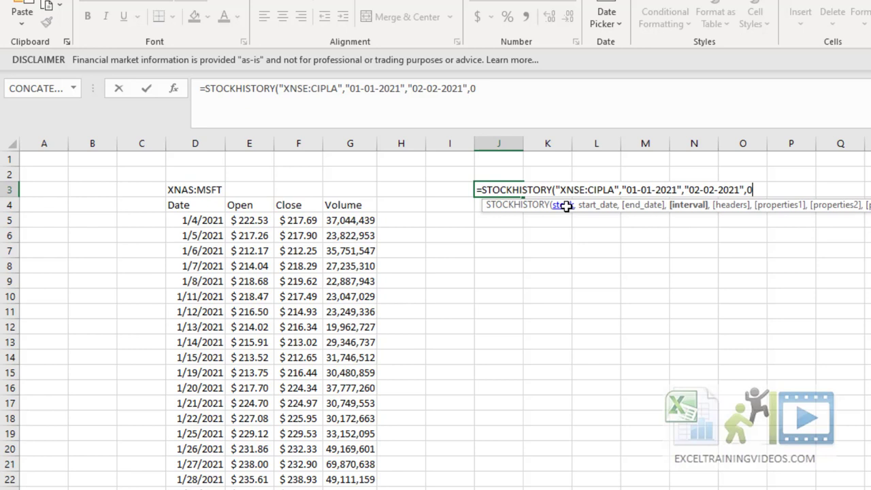
text(,)
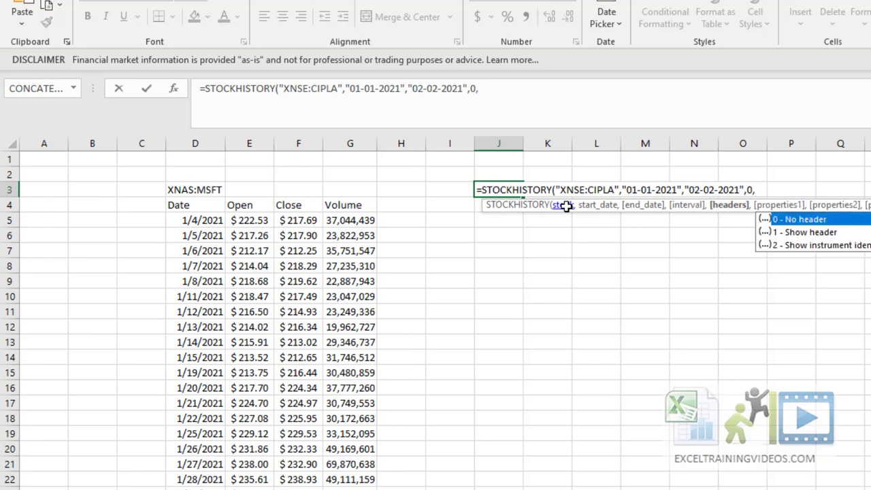
key(Down)
key(Down)
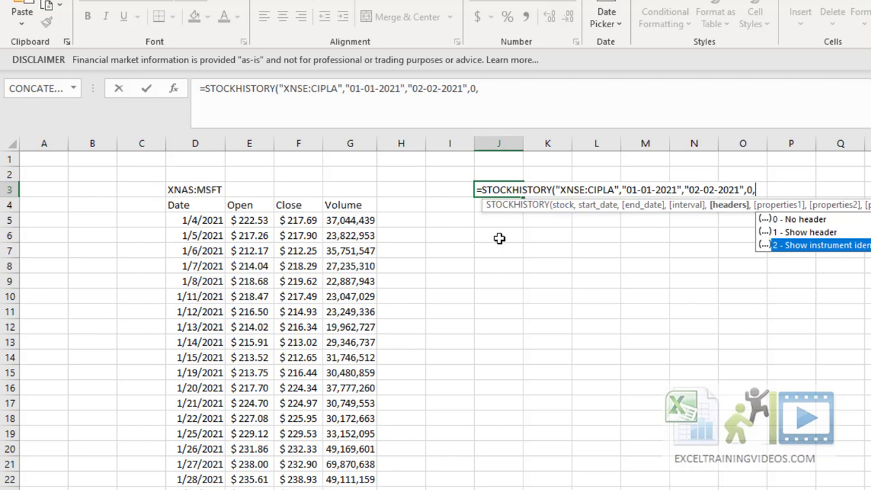
key(Tab)
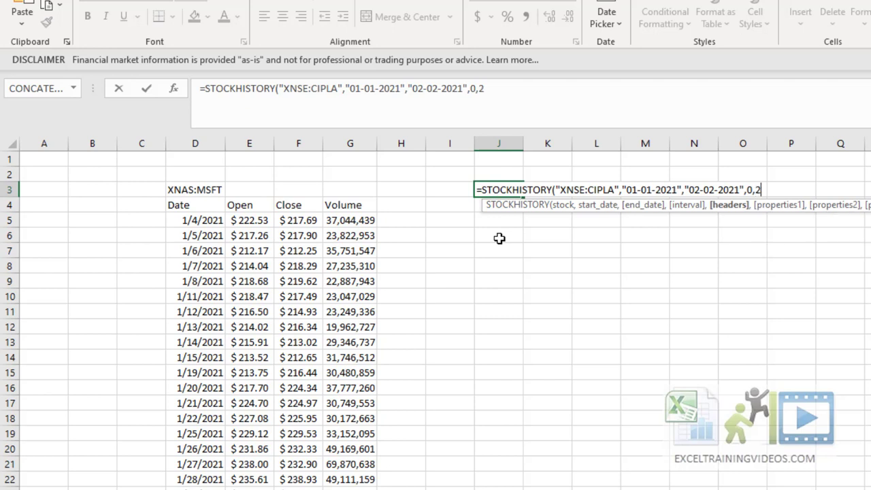
text(,)
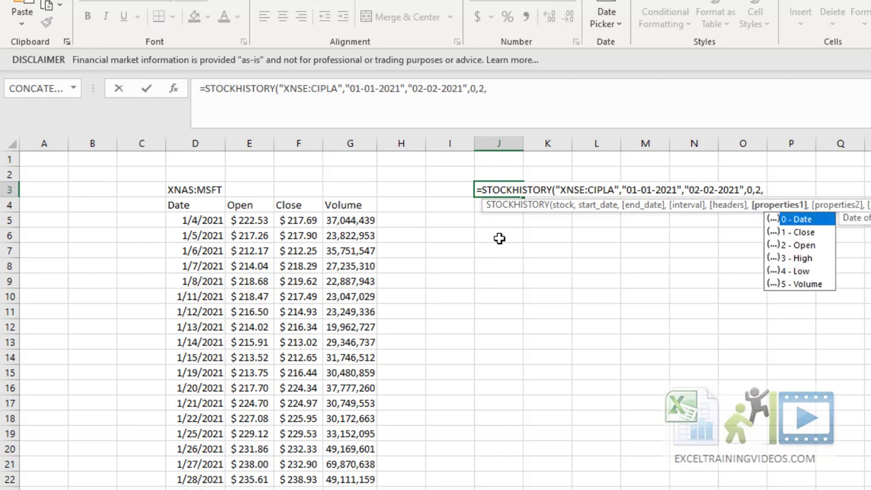
Set the first three properties of the J3 formula to 0 (Date), 2 (Open) and 1 (Close)
text(0)
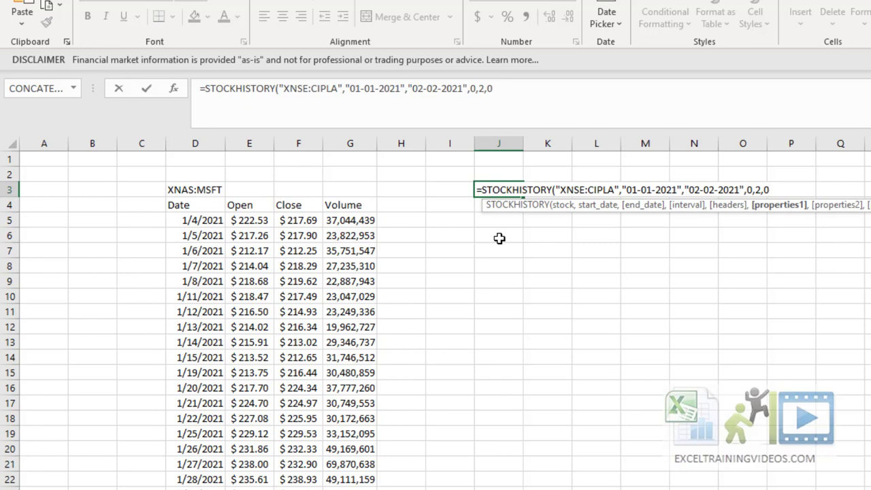
text(,)
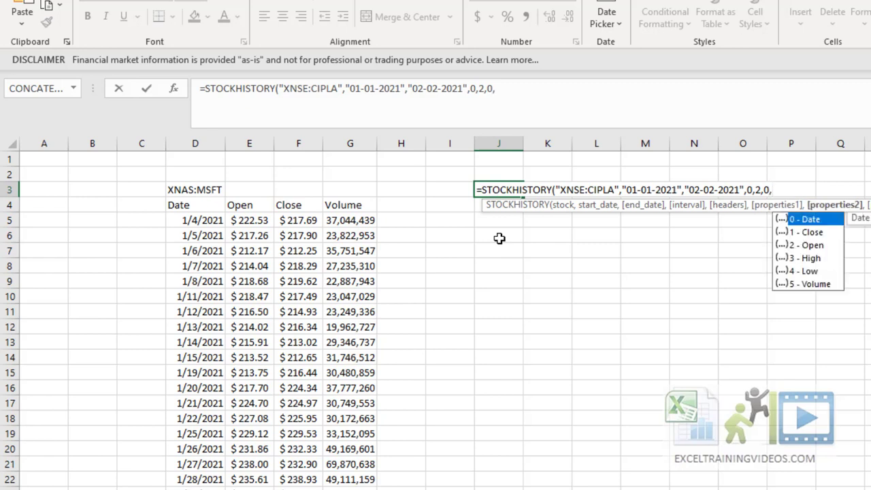
key(Down)
key(Down)
key(Tab)
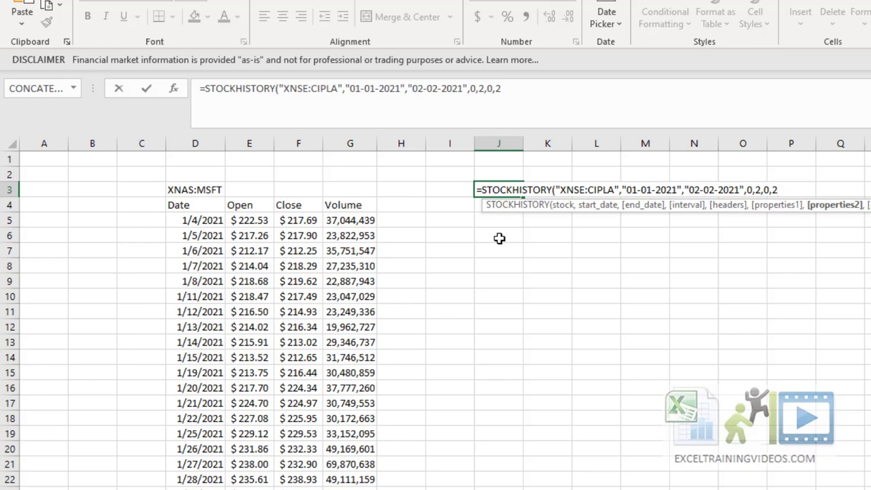
text(,)
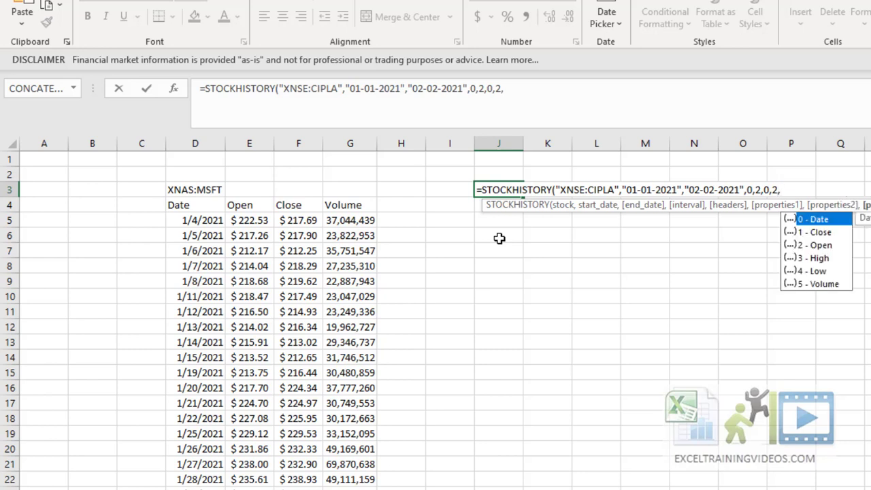
key(Down)
key(Tab)
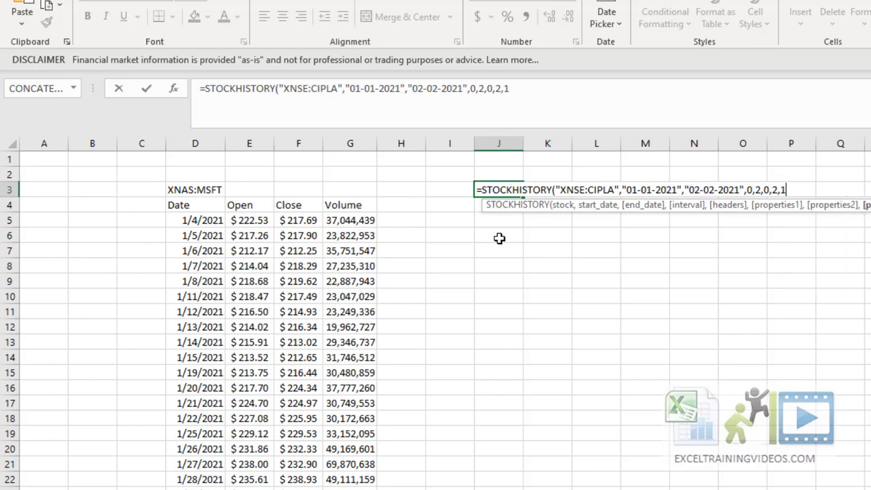
text(,)
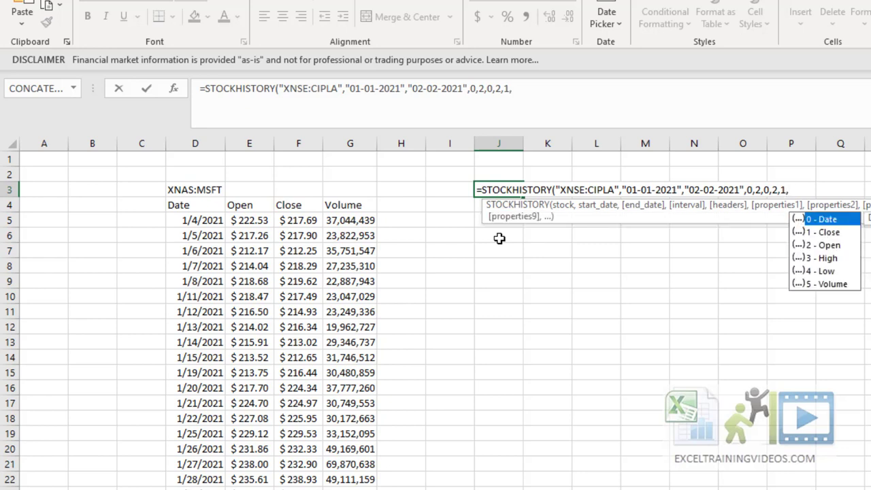
Add 3 (High) and 4 (Low) as the fourth and fifth properties of the formula
key(Down)
key(Down)
key(Down)
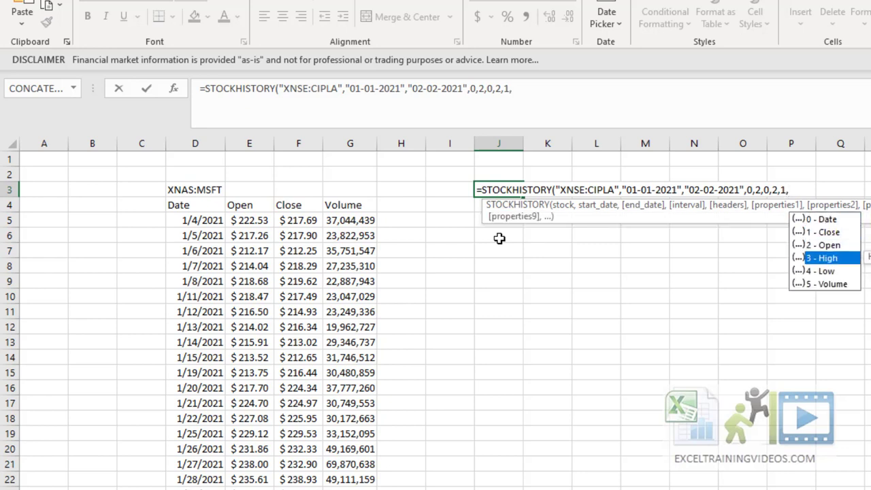
key(Tab)
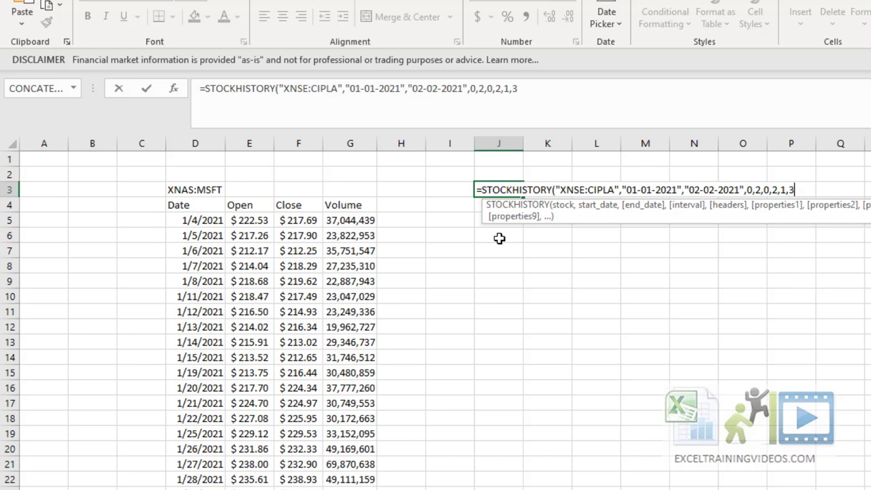
text(,)
key(Down)
key(Down)
key(Down)
key(Down)
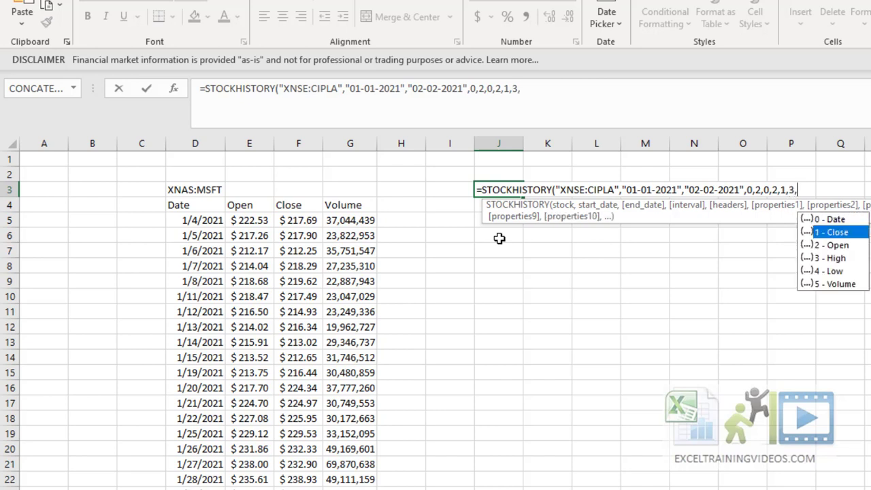
key(Tab)
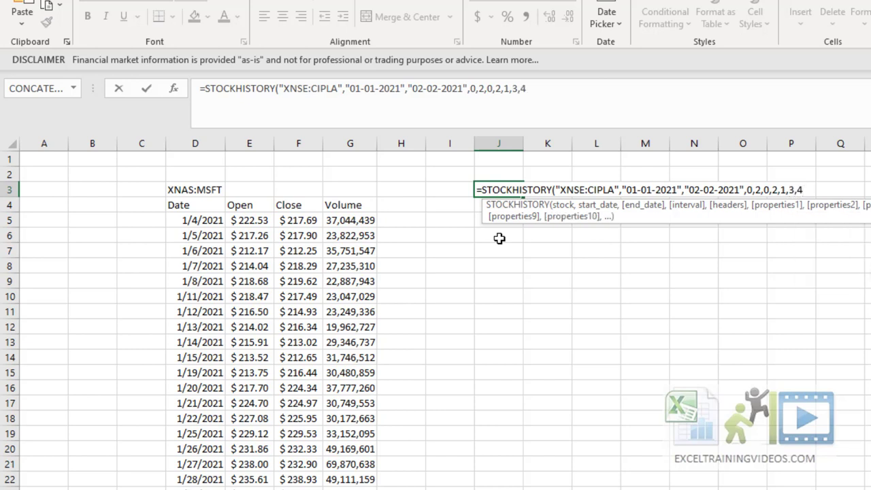
Add 5 (Volume) as the sixth property, then close and enter the STOCKHISTORY formula in J3
text(,)
key(Down)
key(Down)
key(Down)
key(Down)
key(Down)
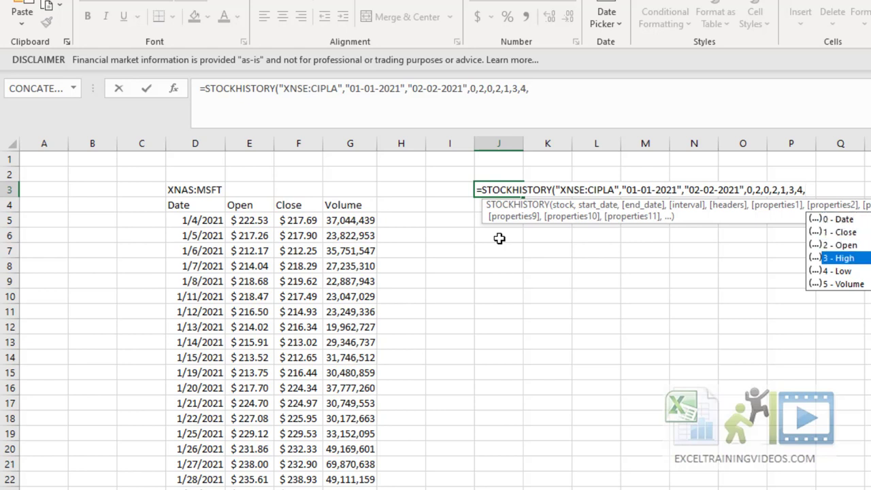
key(Tab)
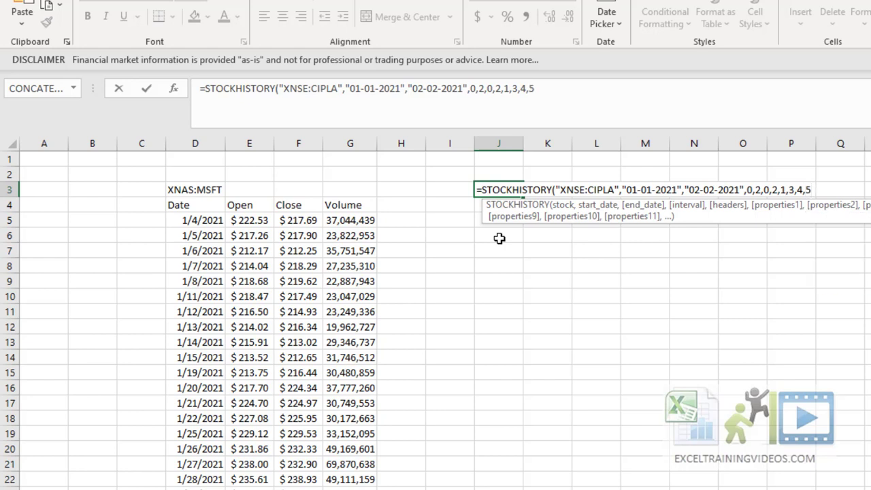
text())
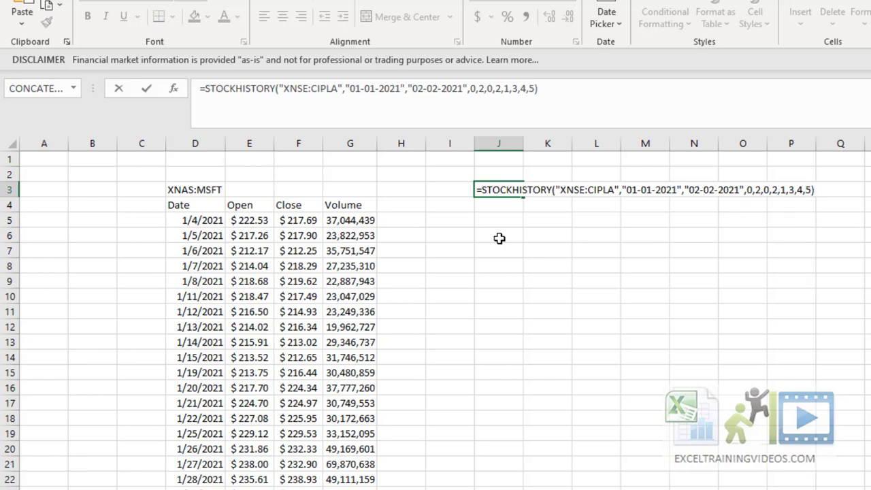
key(Return)
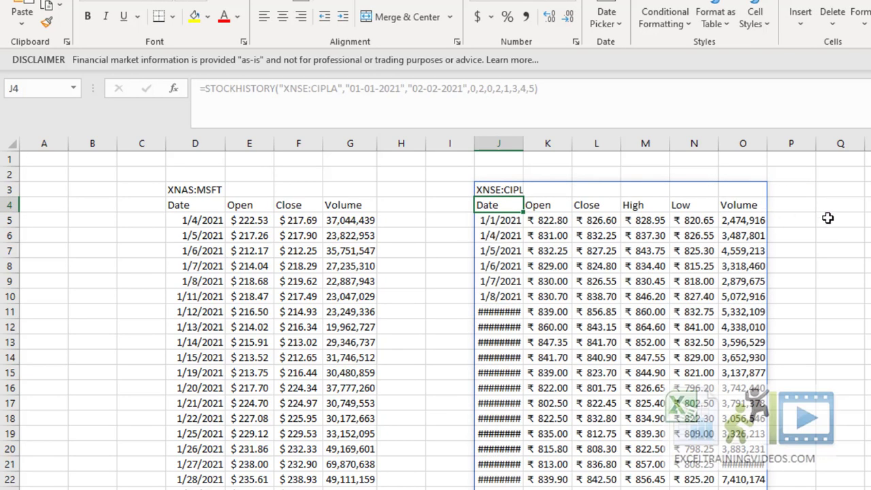
AutoFit the widths of columns J and O to their dates and volume figures
click(866, 235)
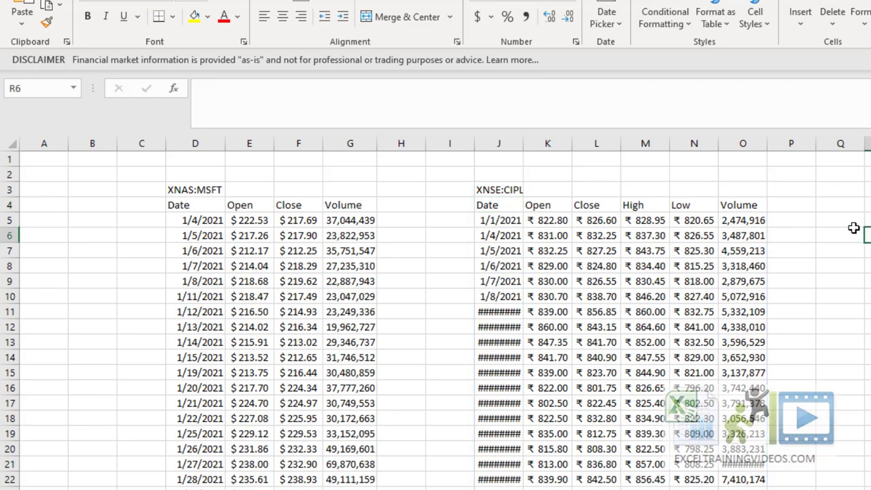
drag(524, 144, 523, 143)
double_click(523, 143)
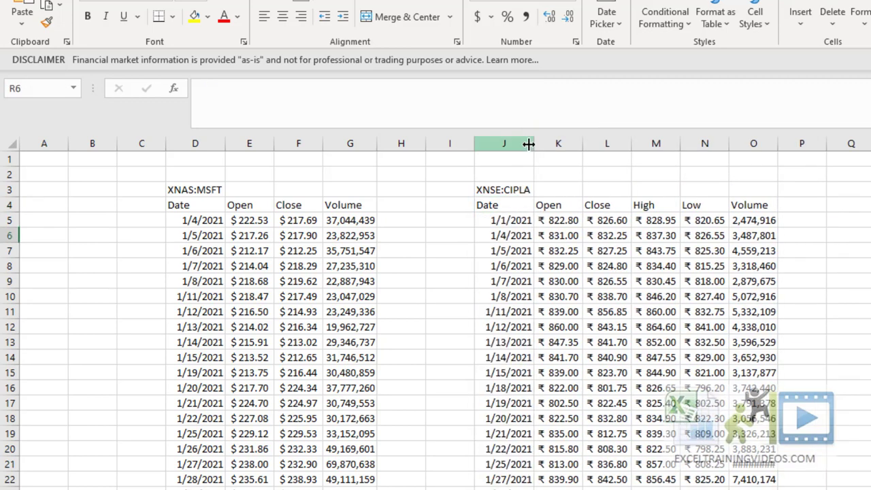
double_click(778, 143)
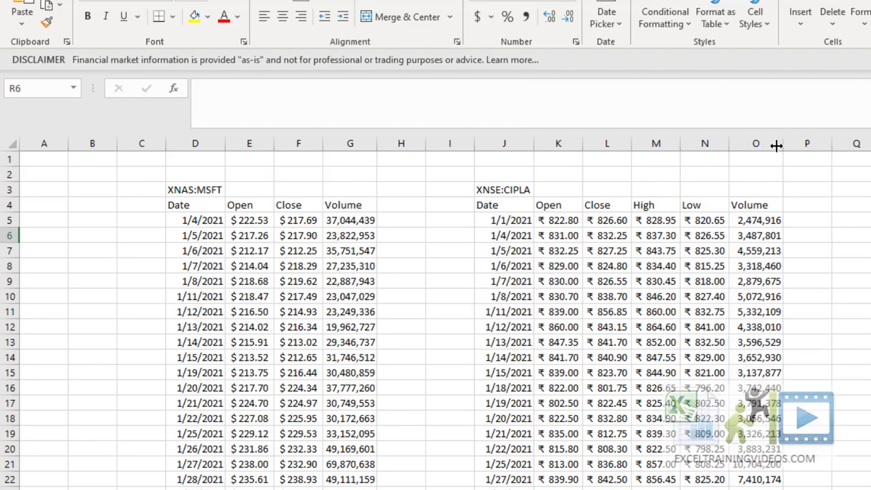
Examine the XNSE:CIPLA results down to the last date and the first day's values across all six columns
scroll(827, 328, down, 2)
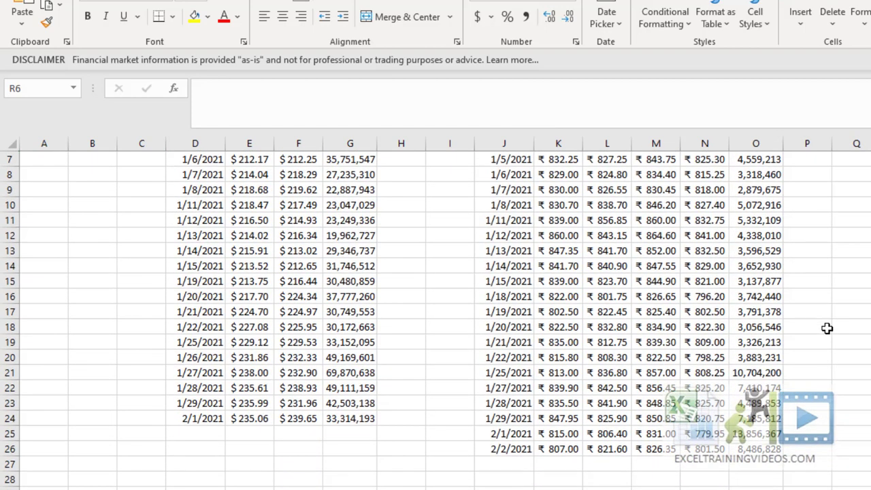
scroll(827, 328, up, 2)
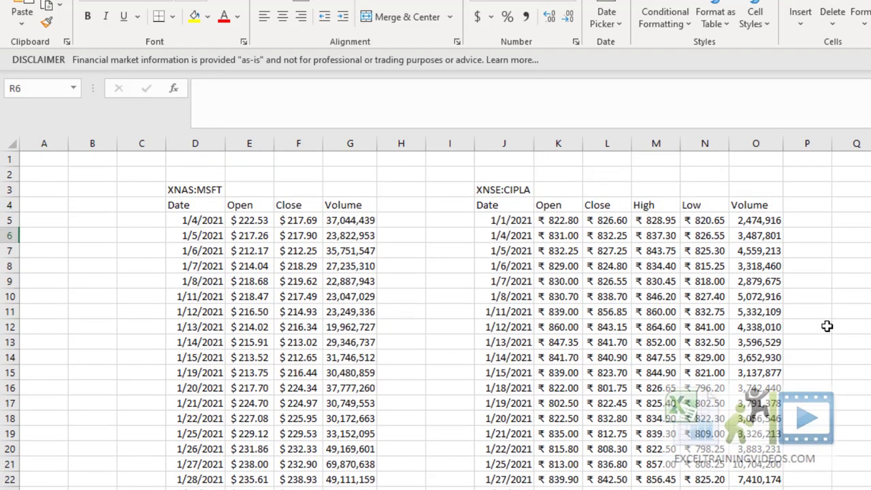
click(517, 220)
click(556, 220)
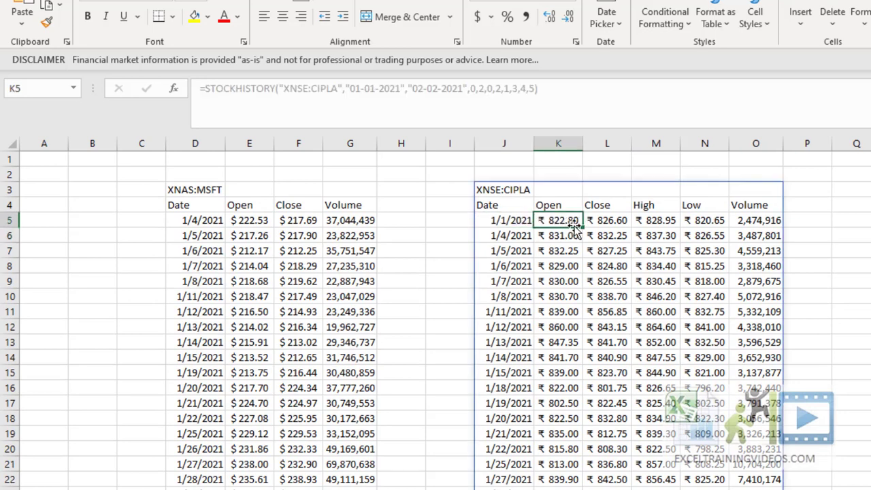
click(598, 222)
click(657, 221)
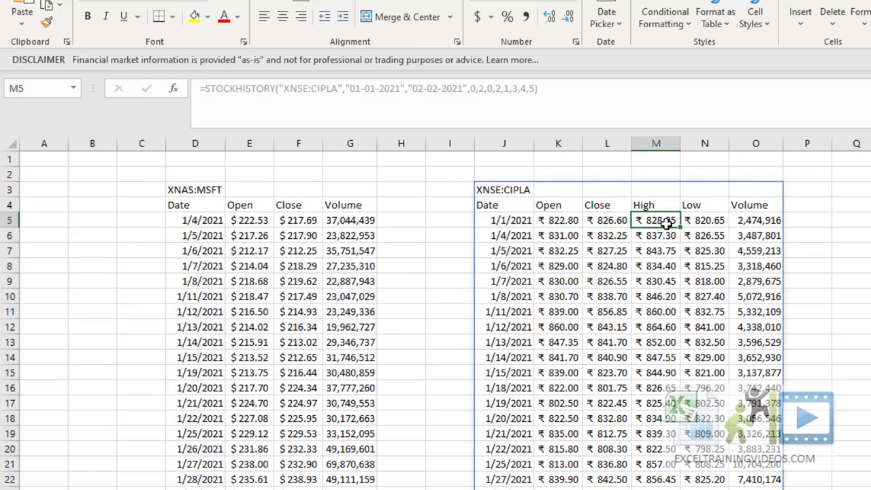
click(701, 220)
click(757, 221)
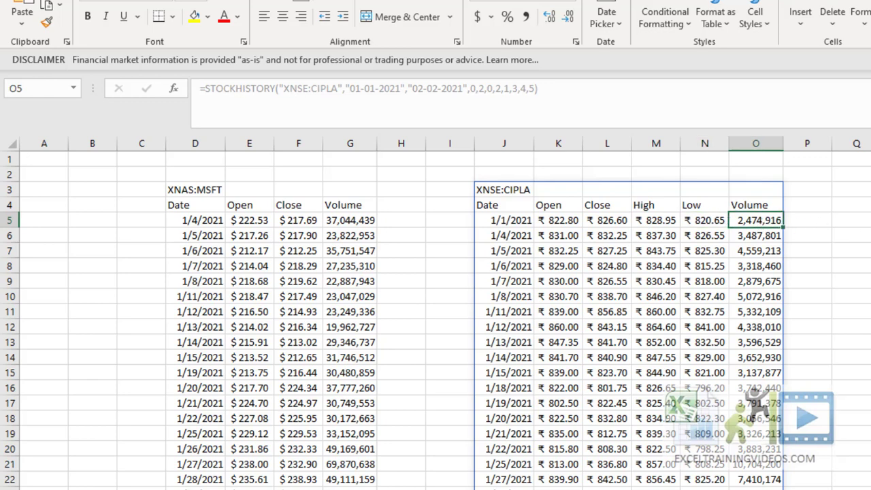